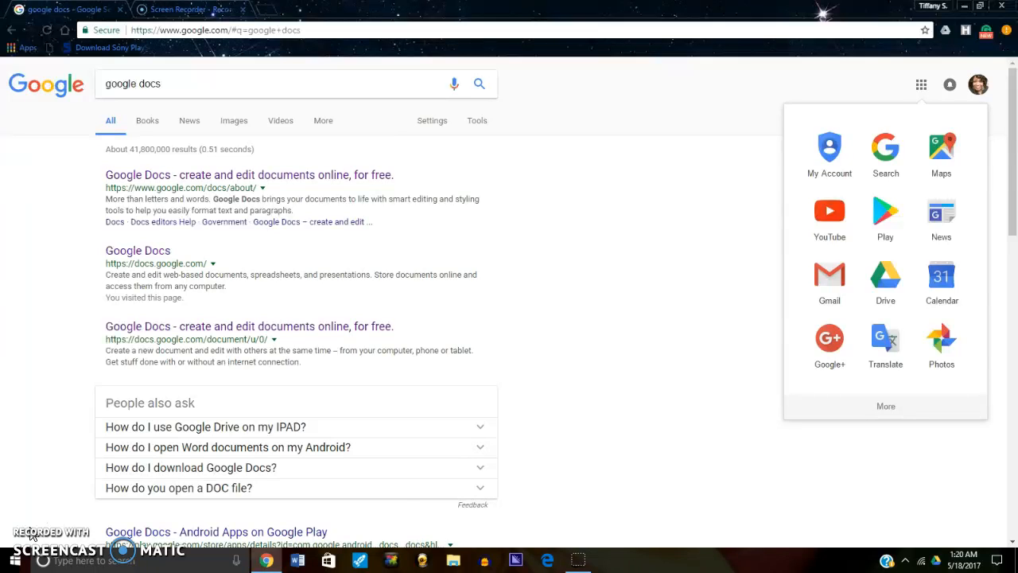
- Open the Google Docs home page from the docs.google.com search result
click(980, 86)
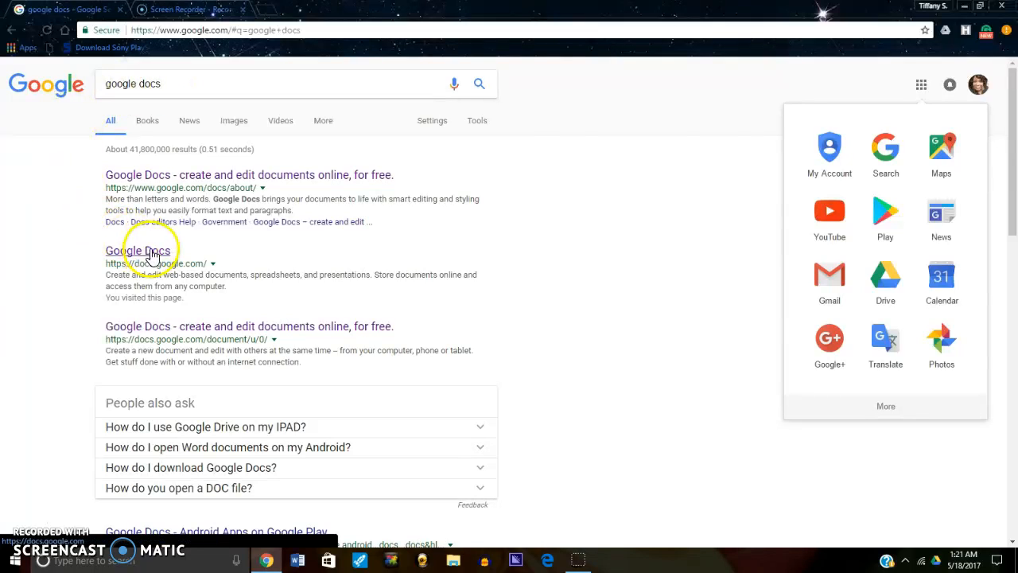
click(705, 174)
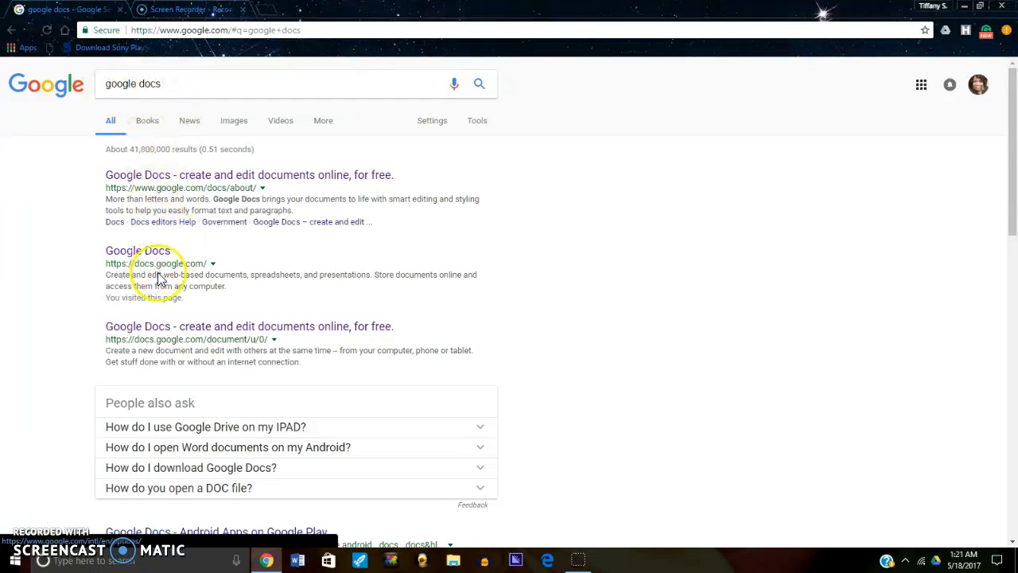
click(920, 87)
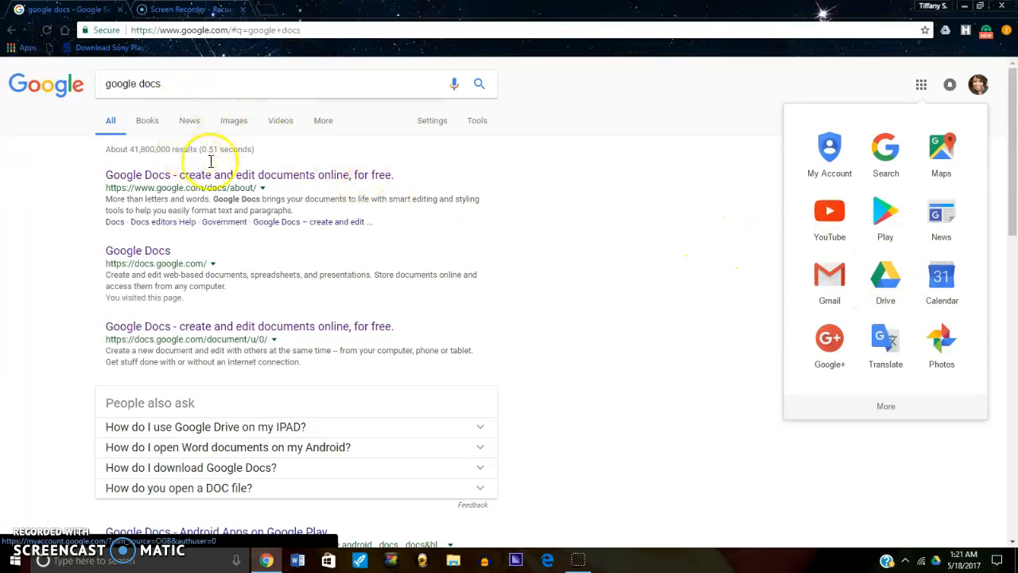
click(140, 252)
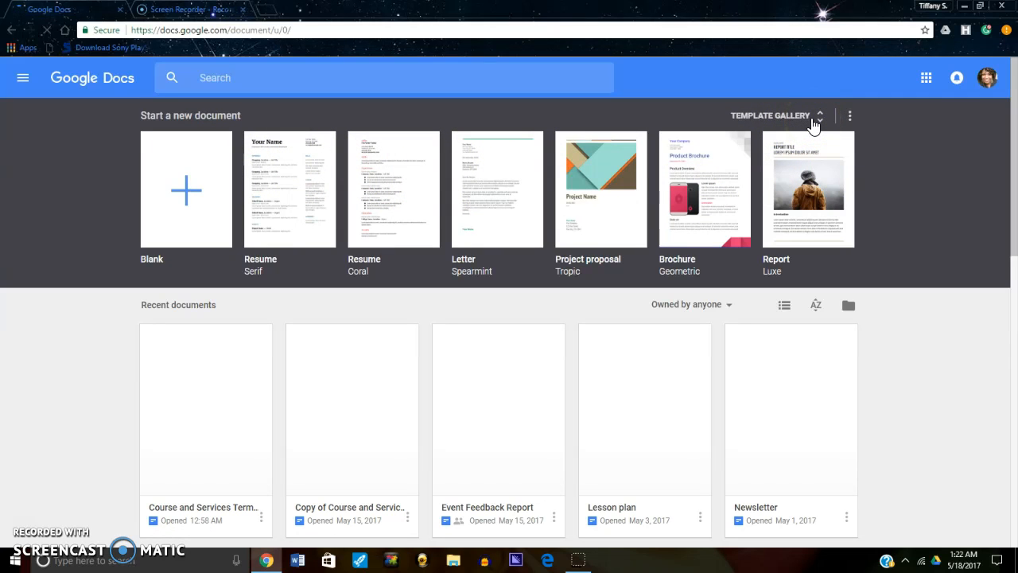
- Examine the document template gallery, from the resumes and letters through the work and education templates
click(196, 202)
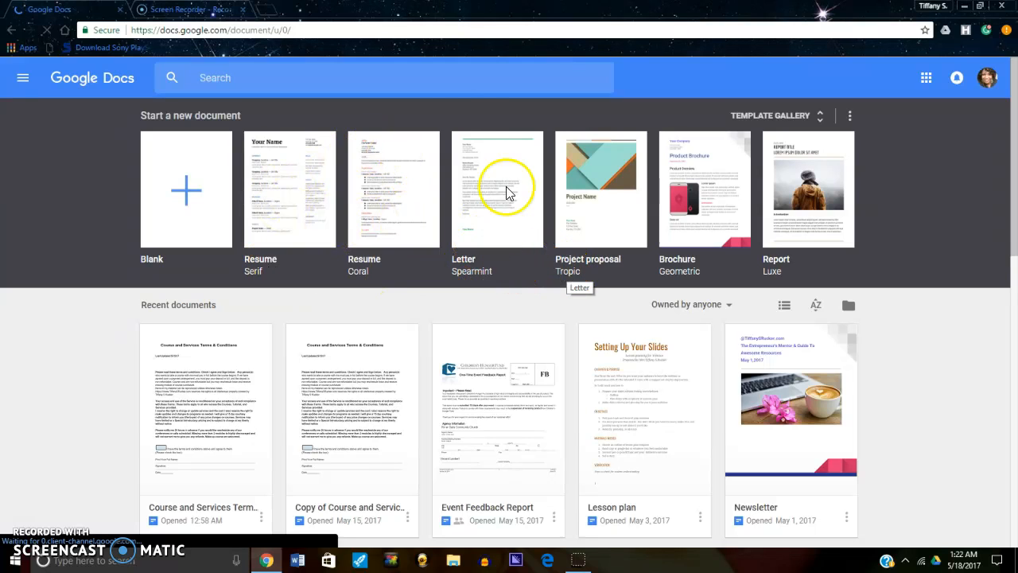
click(476, 136)
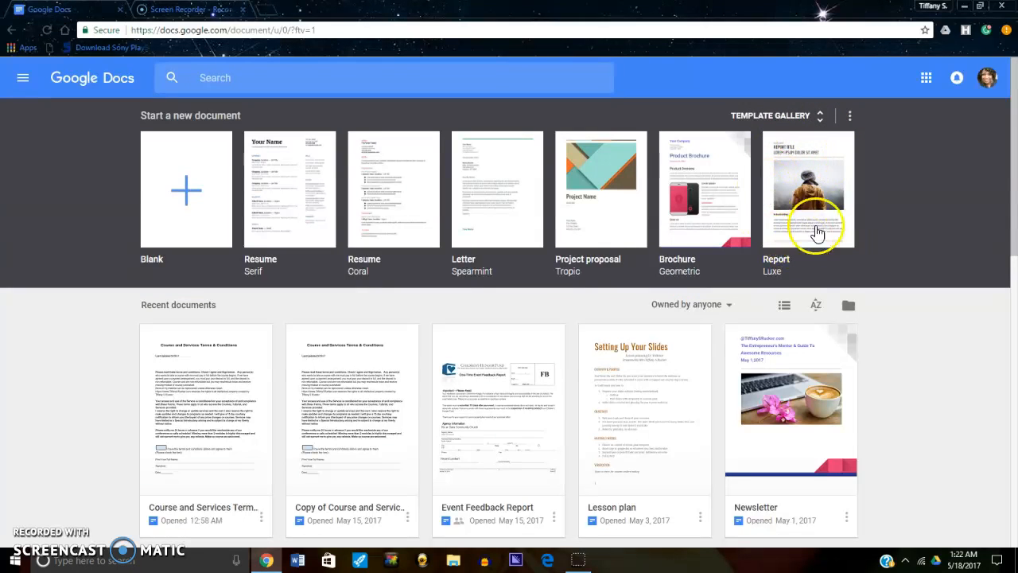
click(819, 119)
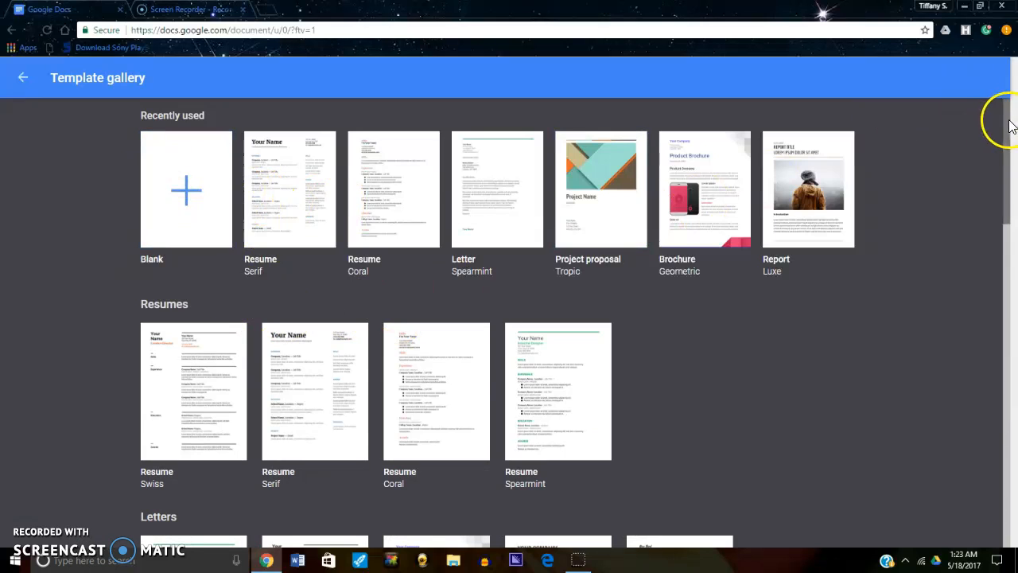
scroll(1000, 173, down, 1)
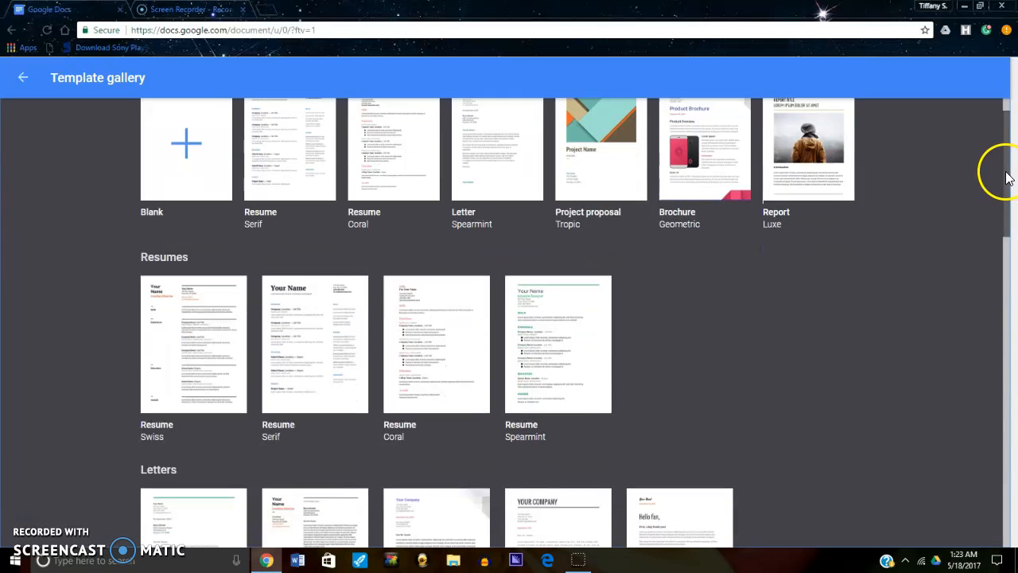
scroll(1000, 174, down, 3)
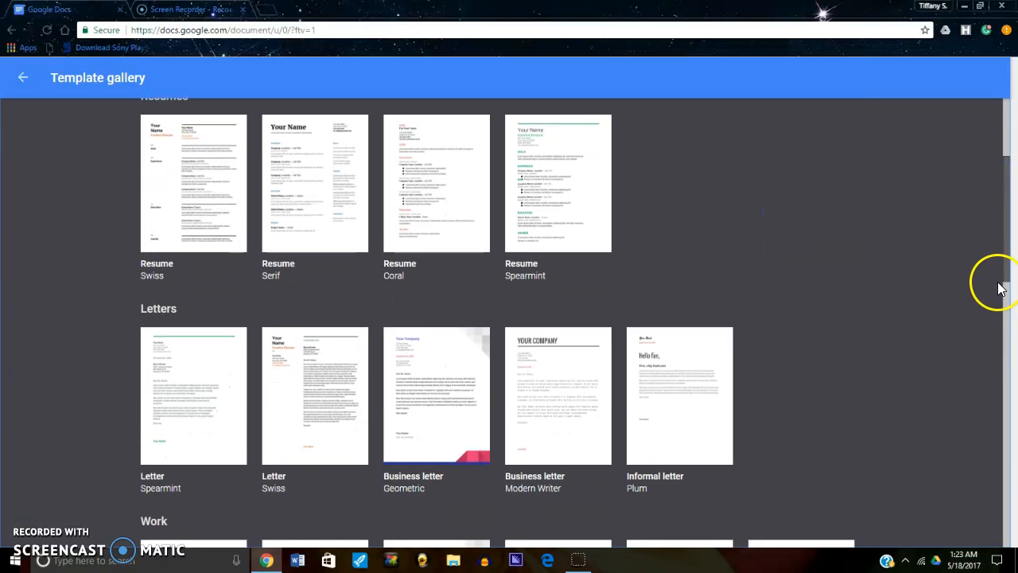
scroll(996, 295, down, 2)
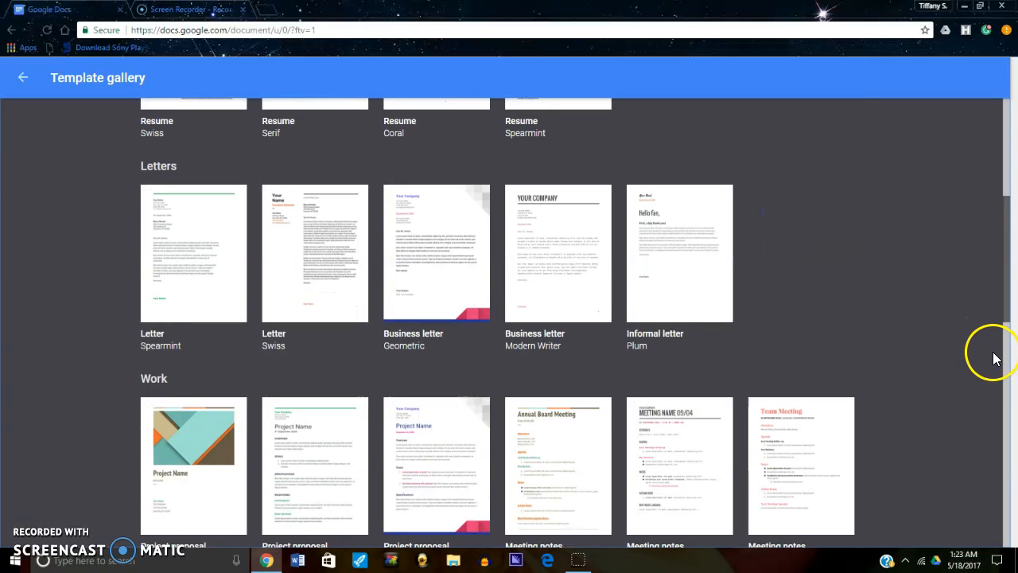
scroll(1005, 350, down, 4)
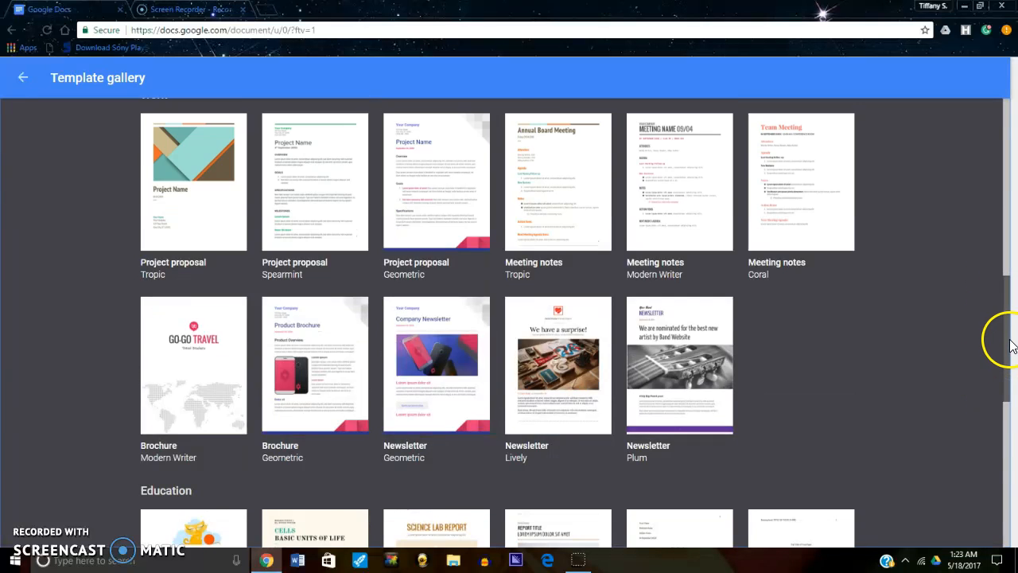
scroll(1004, 342, down, 3)
scroll(1000, 326, down, 1)
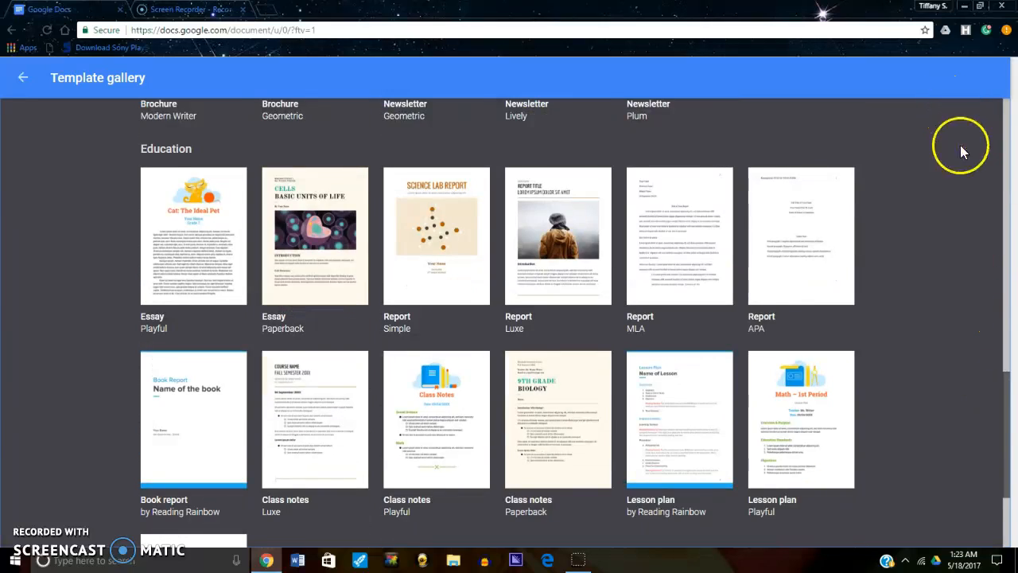
scroll(955, 199, up, 2)
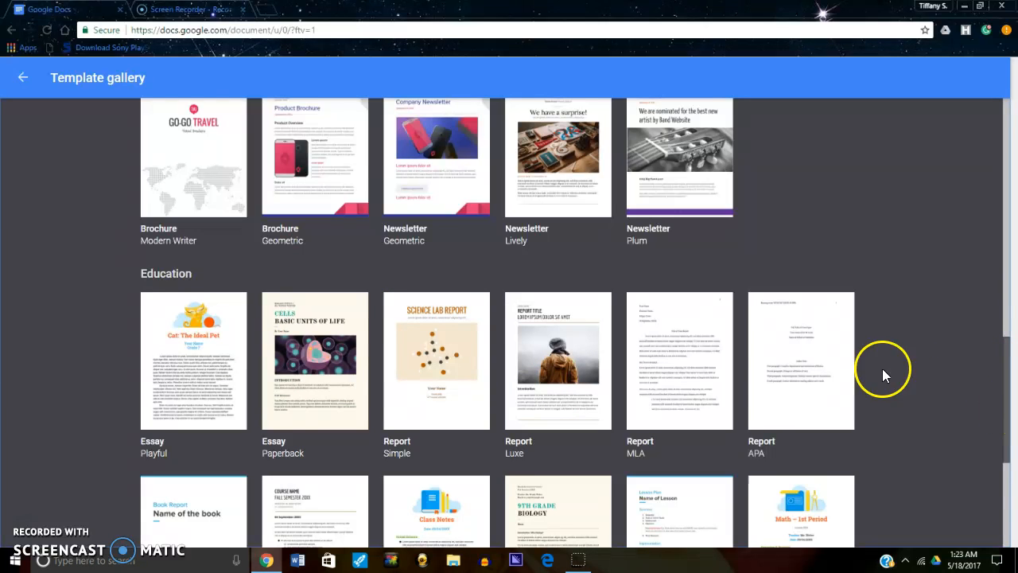
scroll(448, 488, down, 1)
scroll(254, 478, down, 2)
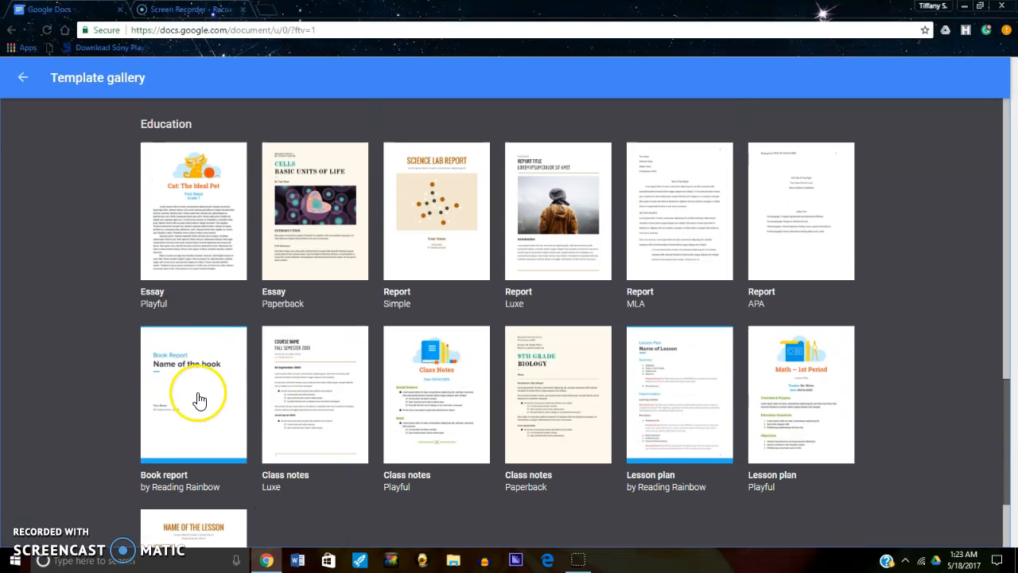
scroll(199, 400, down, 1)
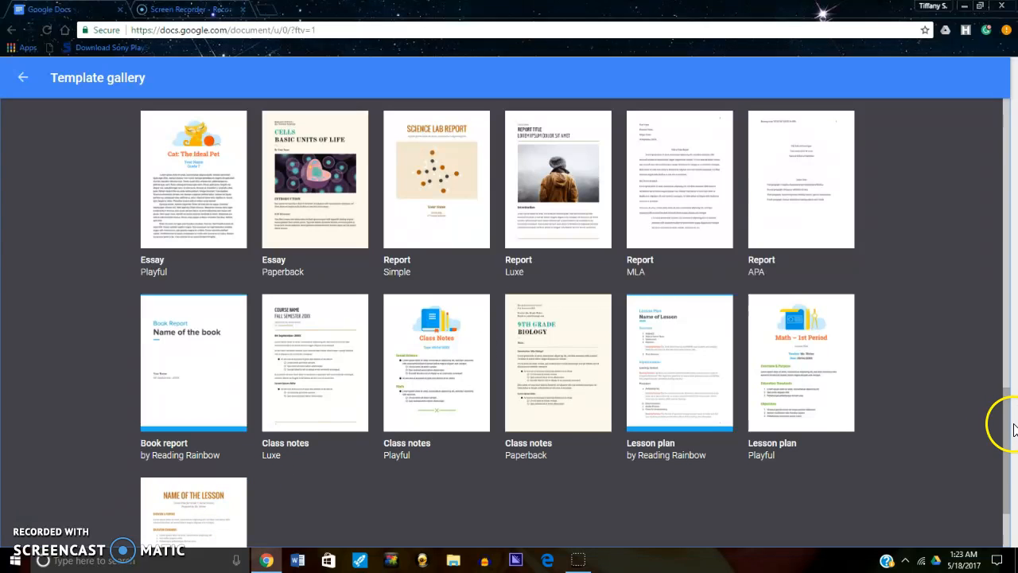
drag(1010, 413, 1013, 119)
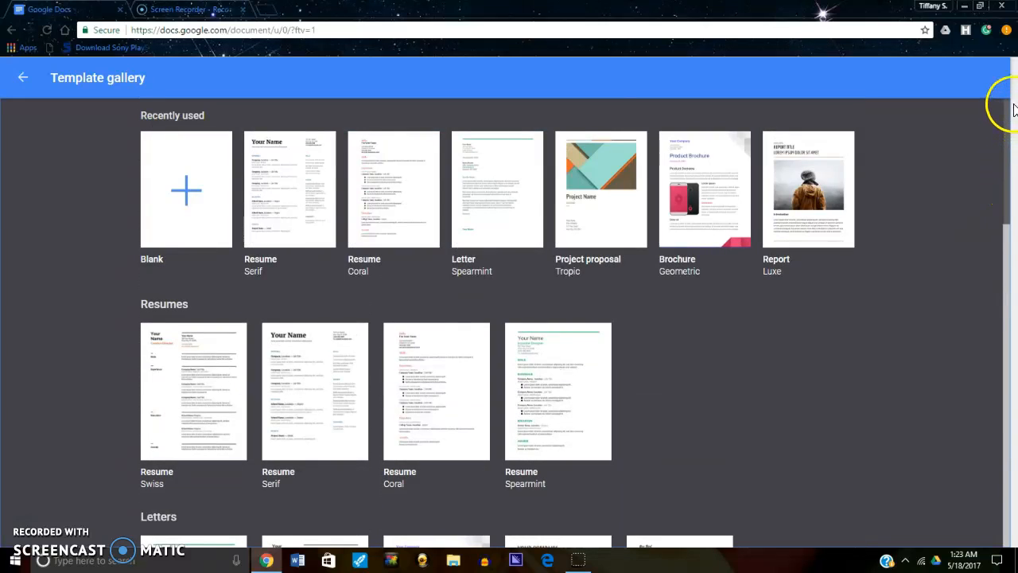
- Return to the Google Docs home page and look at the apps and options in its main menu
click(20, 77)
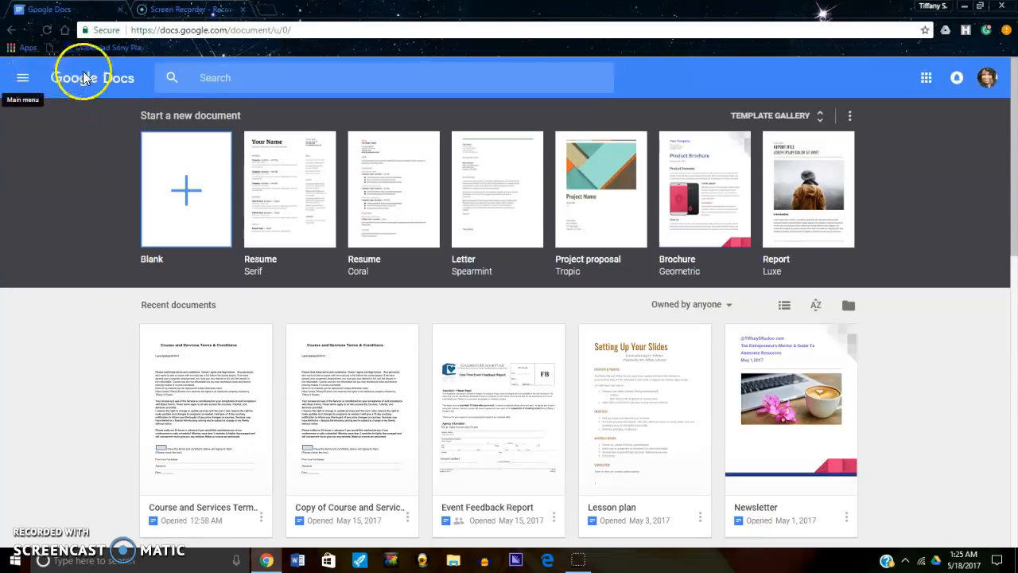
click(24, 78)
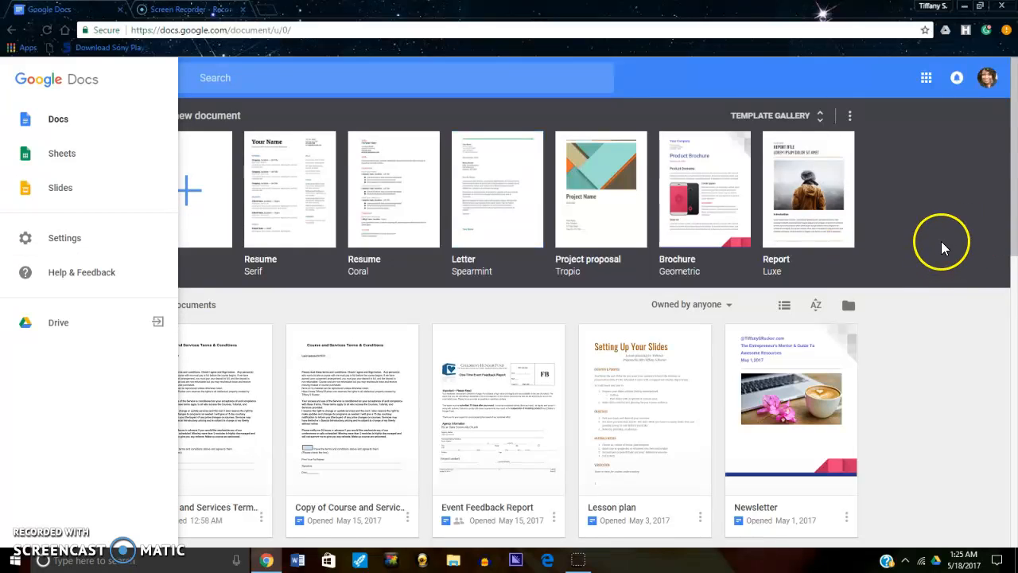
click(923, 229)
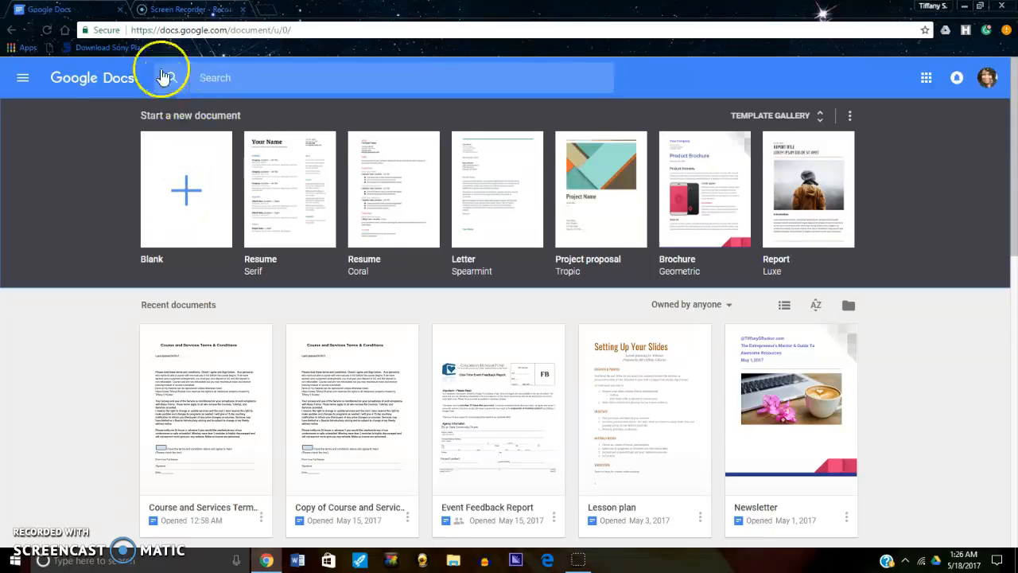
- Go to the Google home page and search for "google forms"
click(11, 32)
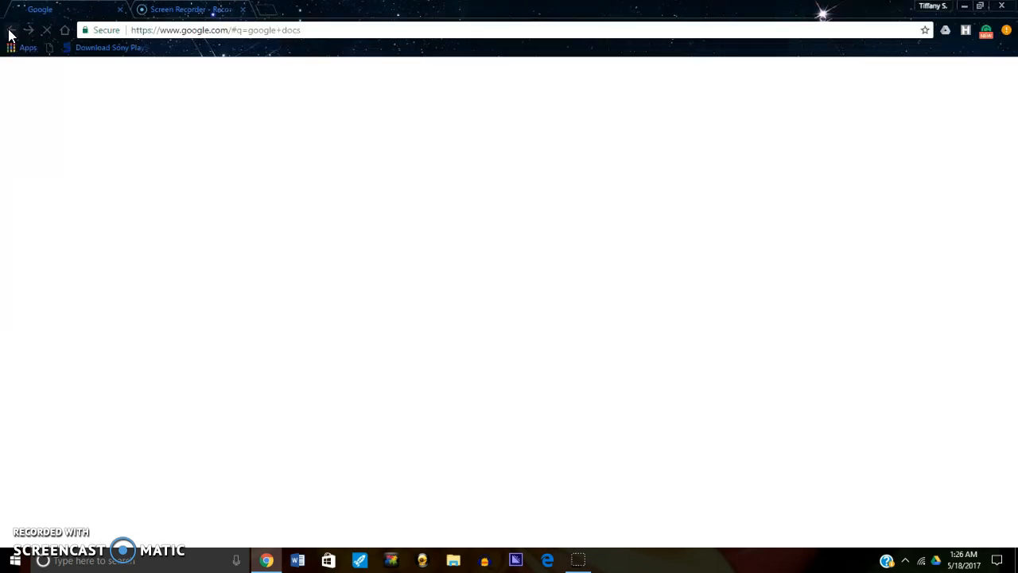
click(10, 32)
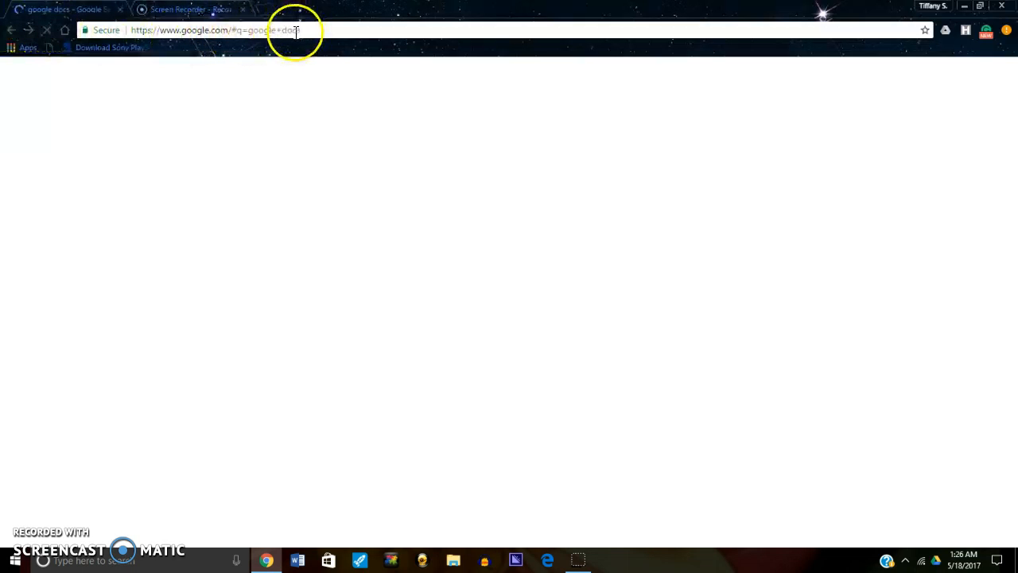
click(63, 30)
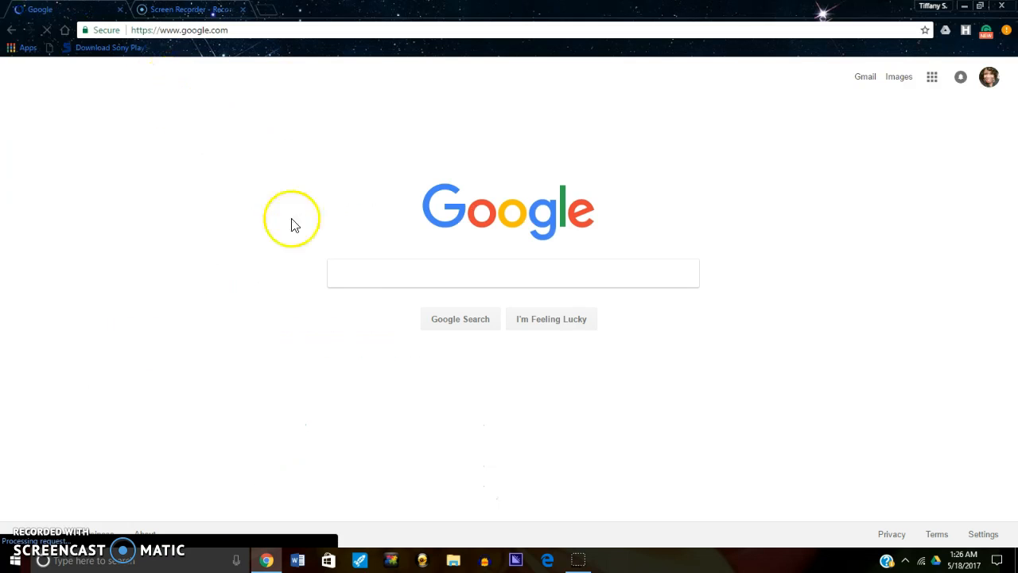
click(344, 274)
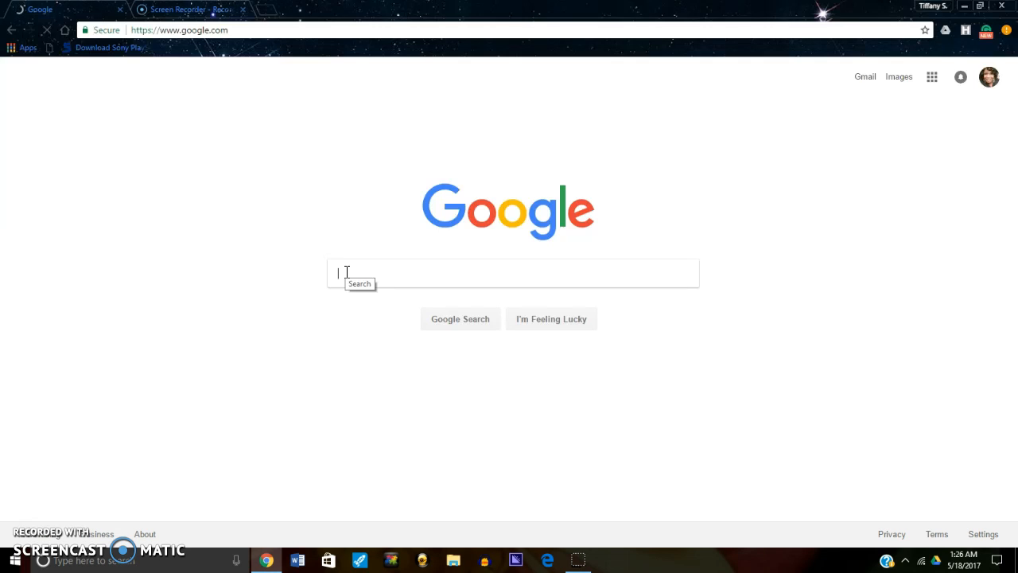
text(goog)
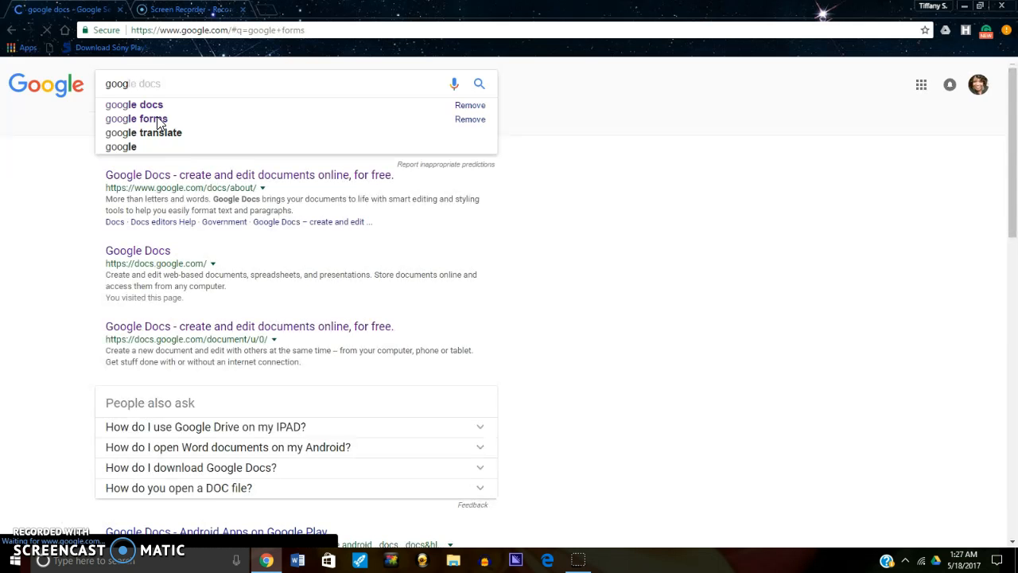
click(157, 122)
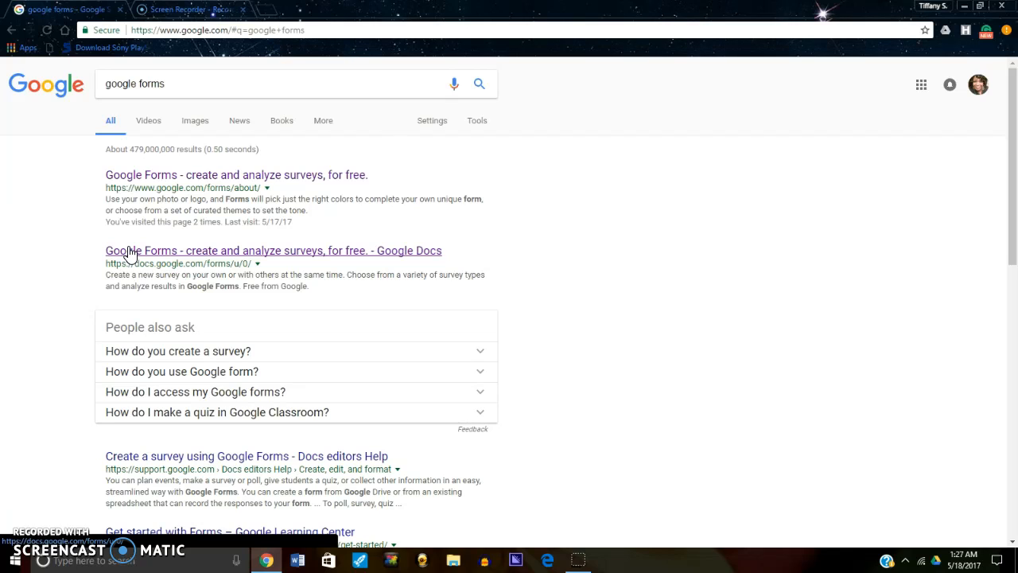
- Open the Google Forms about page from the search results and go on to the Google Forms home page
click(140, 176)
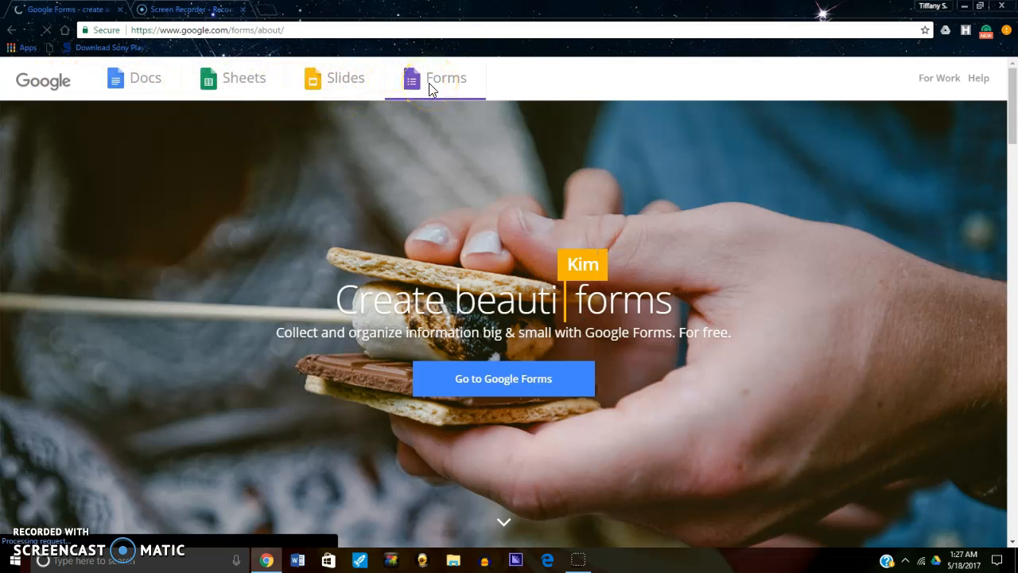
click(423, 84)
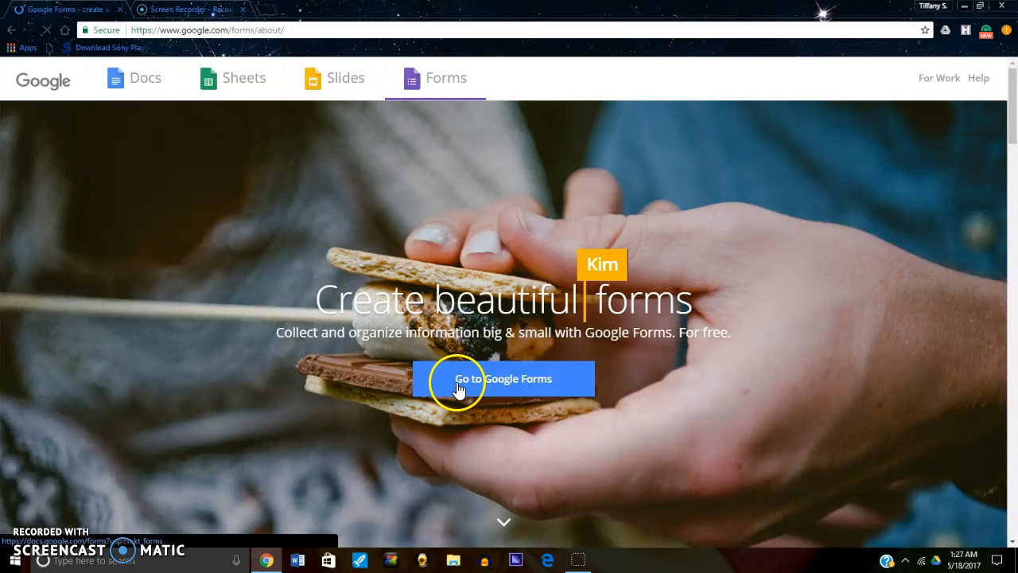
click(458, 388)
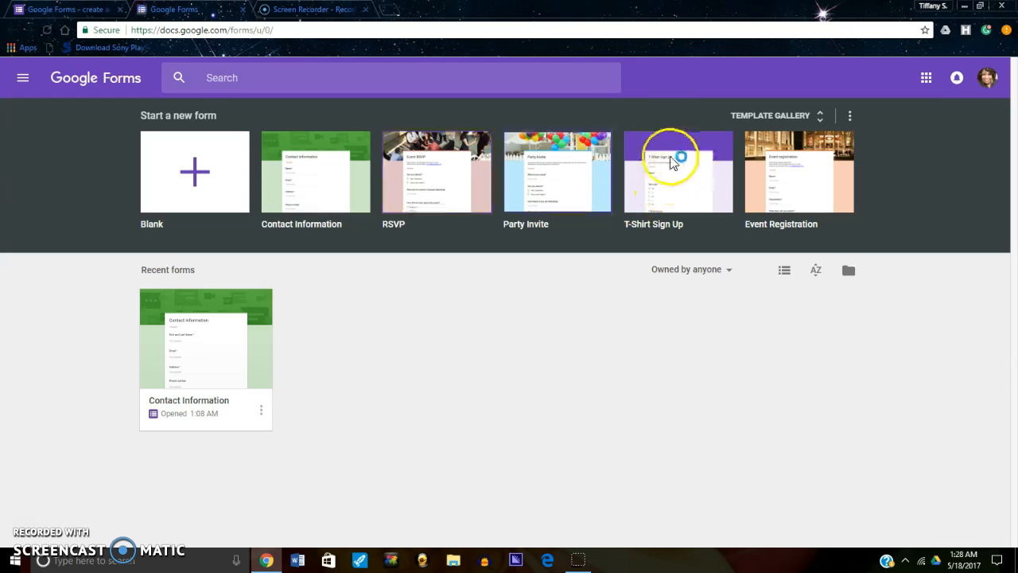
- Create a form from the Customer Feedback template in the Work section of the template gallery
click(765, 216)
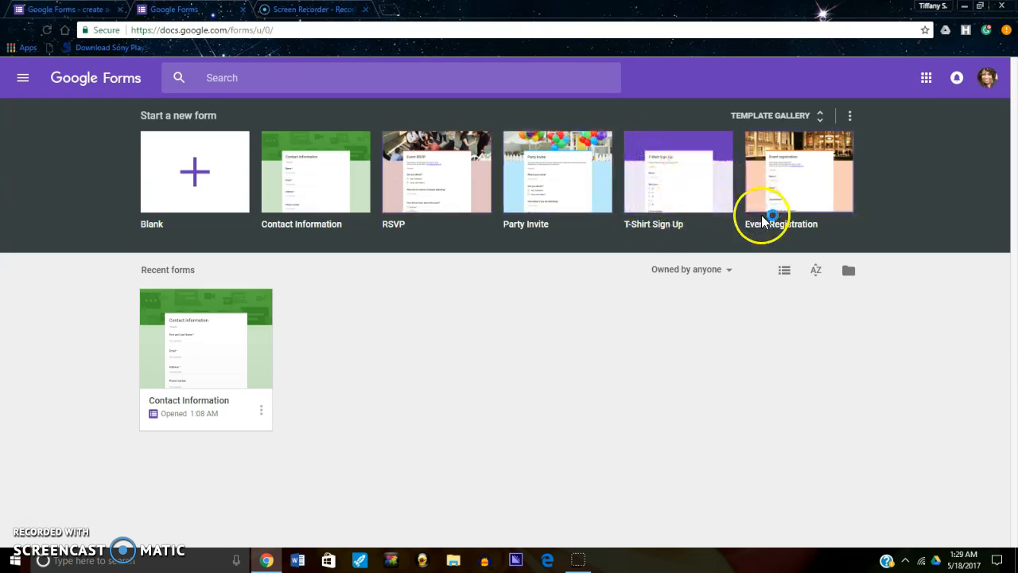
click(797, 116)
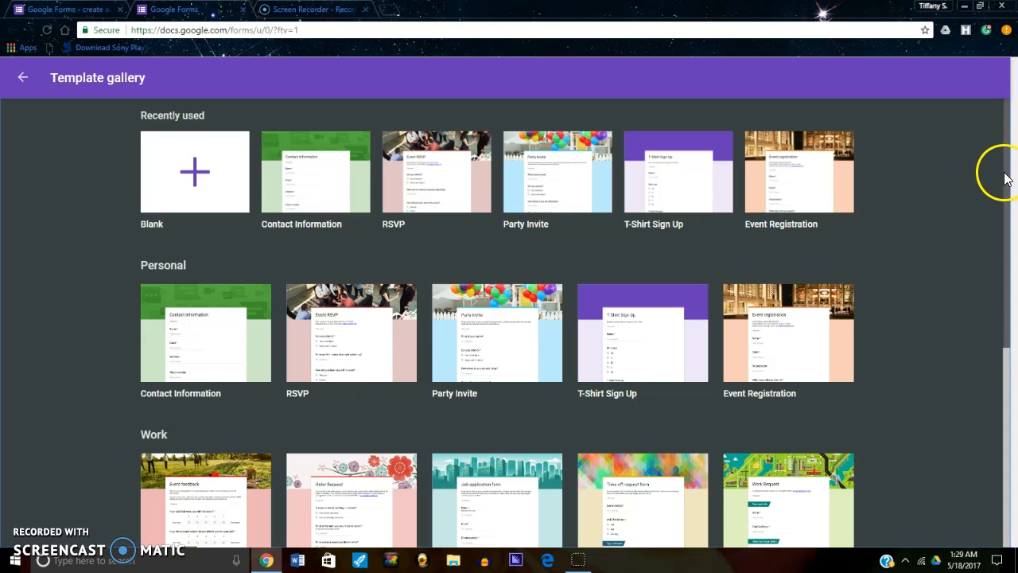
drag(1008, 227, 1004, 384)
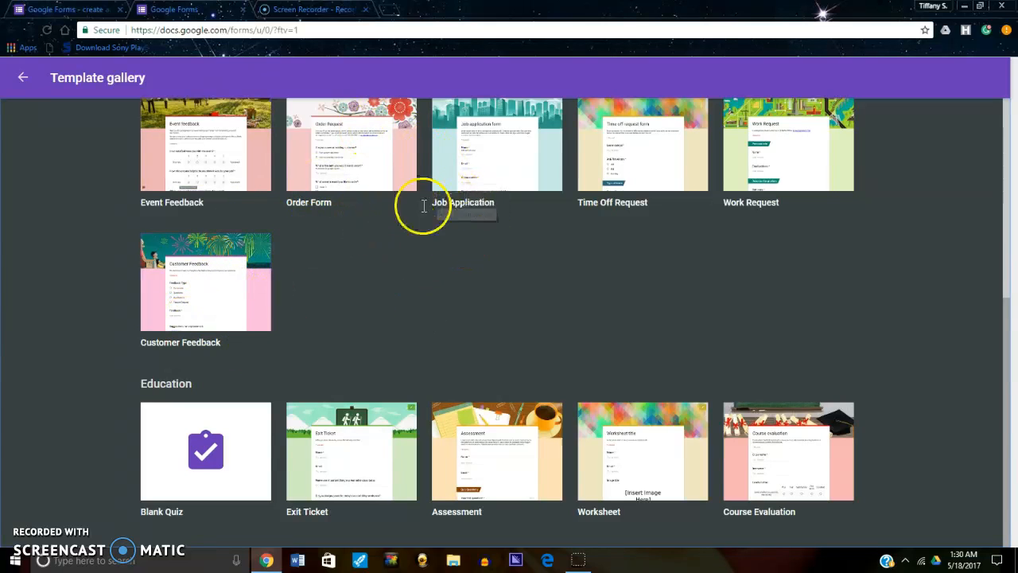
click(219, 301)
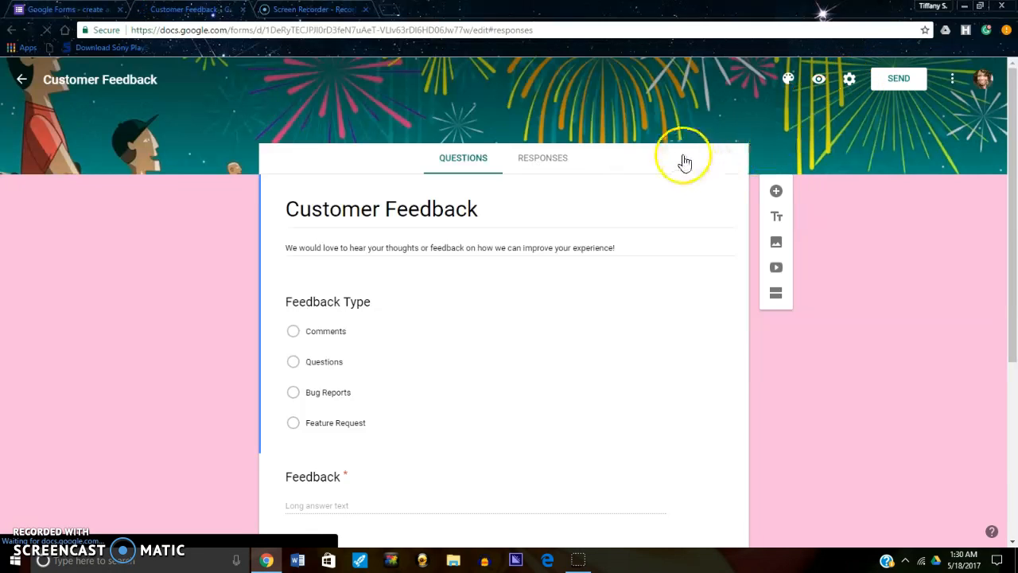
- View the Customer Feedback form's responses and return to its questions
click(537, 159)
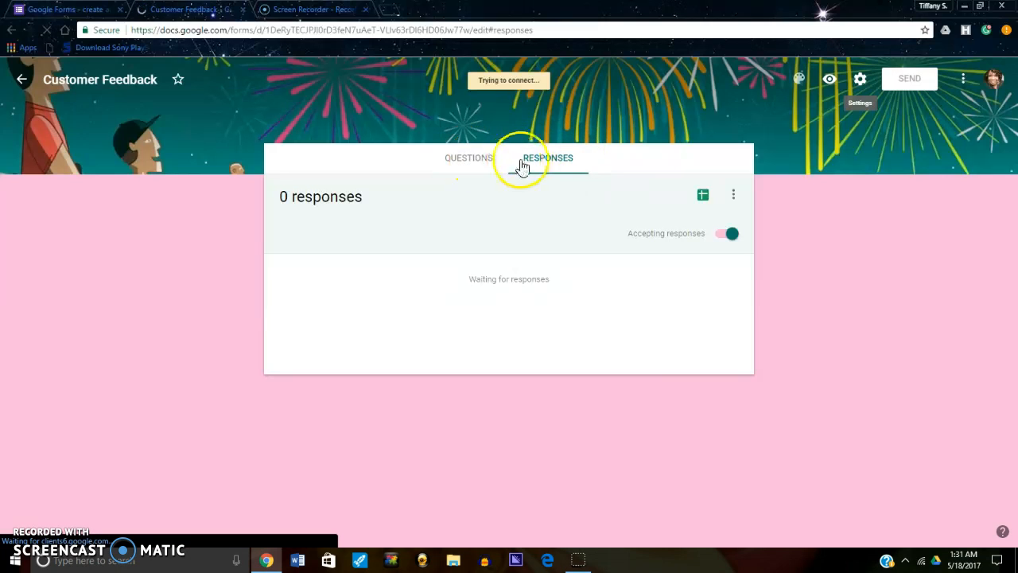
click(455, 159)
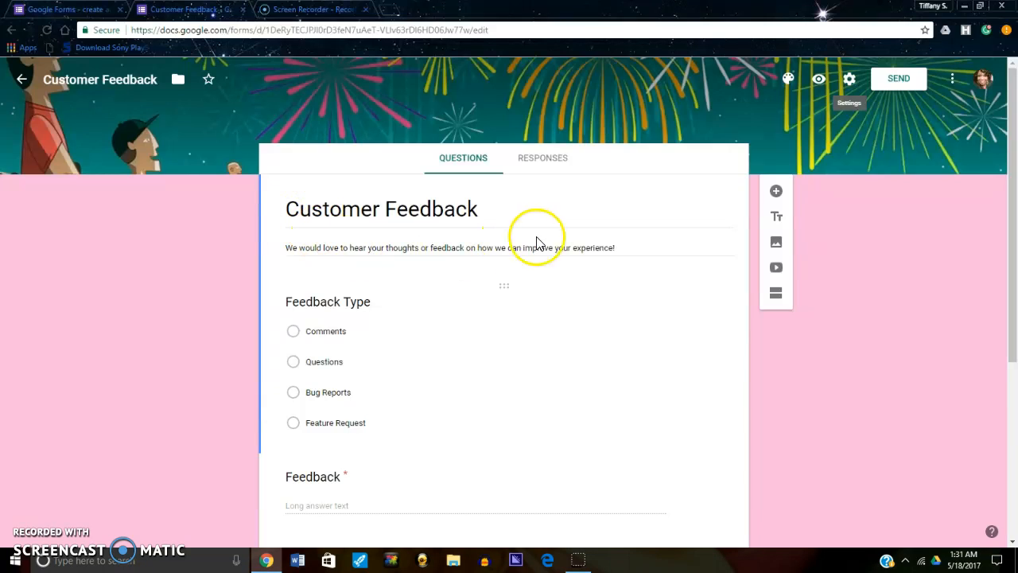
- Change the form's title from Customer Feedback to "Customer Tell ALL!!!!"
triple_click(418, 205)
click(476, 211)
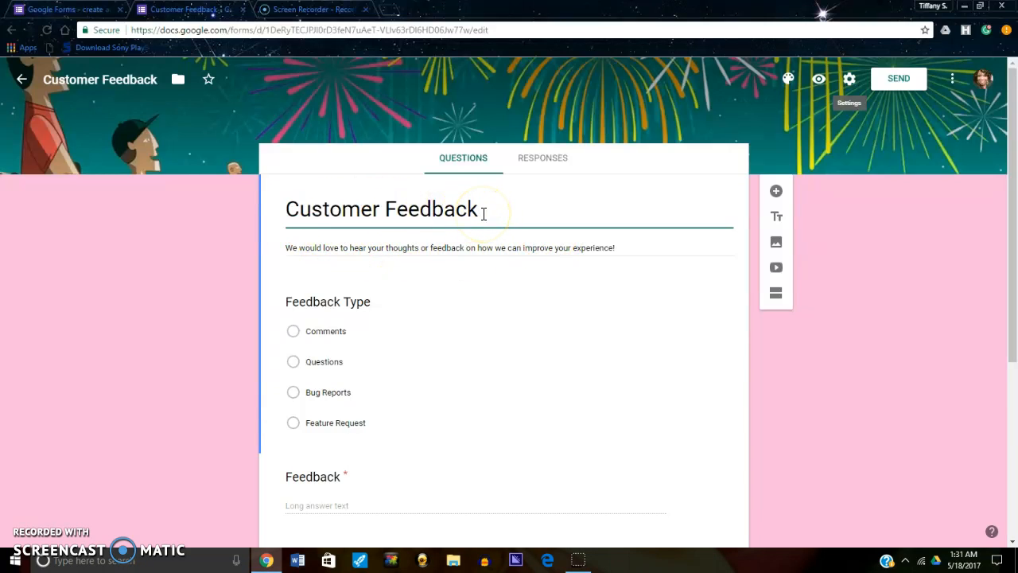
key(BackSpace)
key(BackSpace)
key(BackSpace)
key(BackSpace)
key(BackSpace)
key(BackSpace)
key(BackSpace)
key(BackSpace)
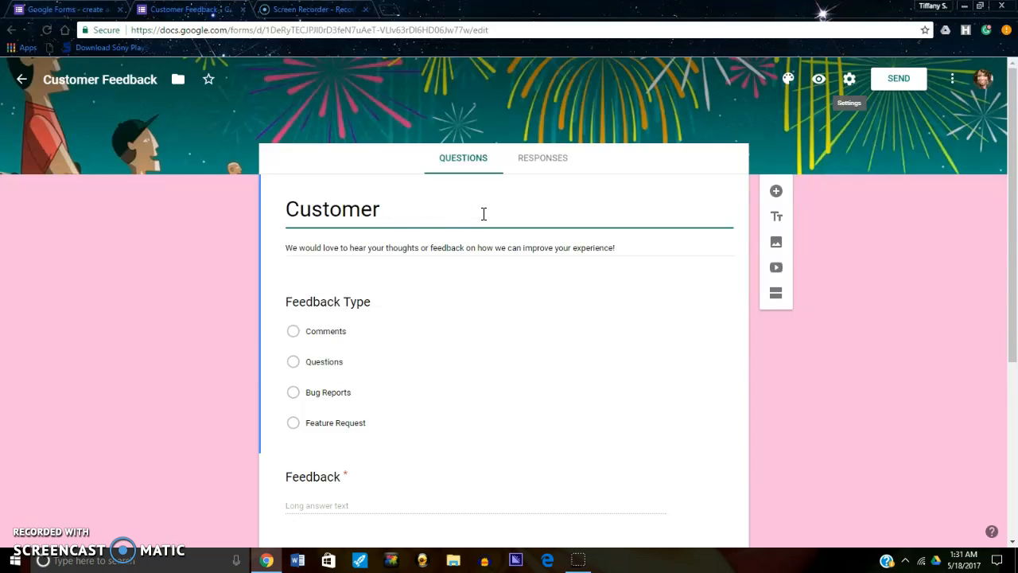
text(teTew)
key(BackSpace)
key(BackSpace)
text(lo)
key(BackSpace)
text(l ALL)
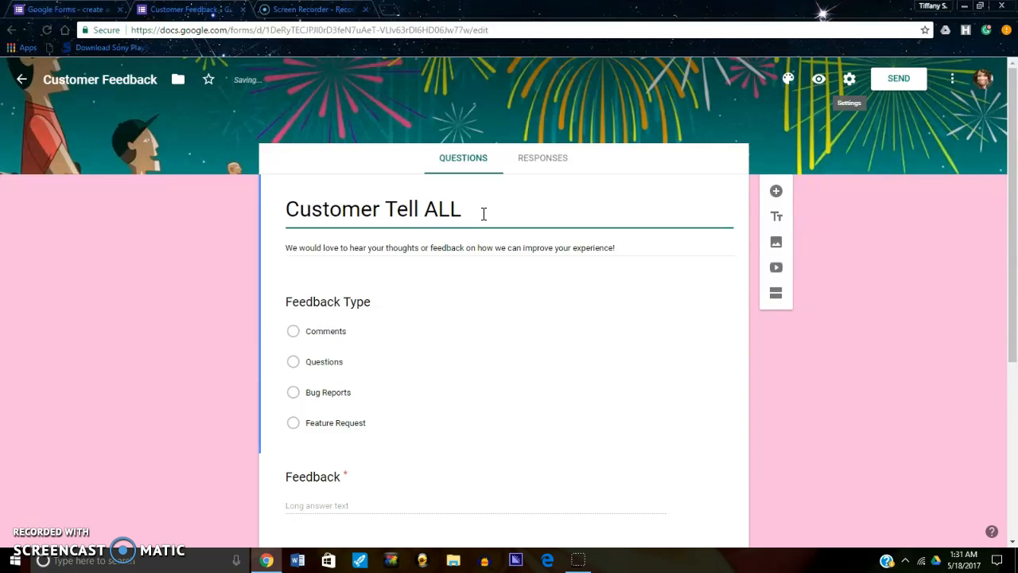
text(!!!!)
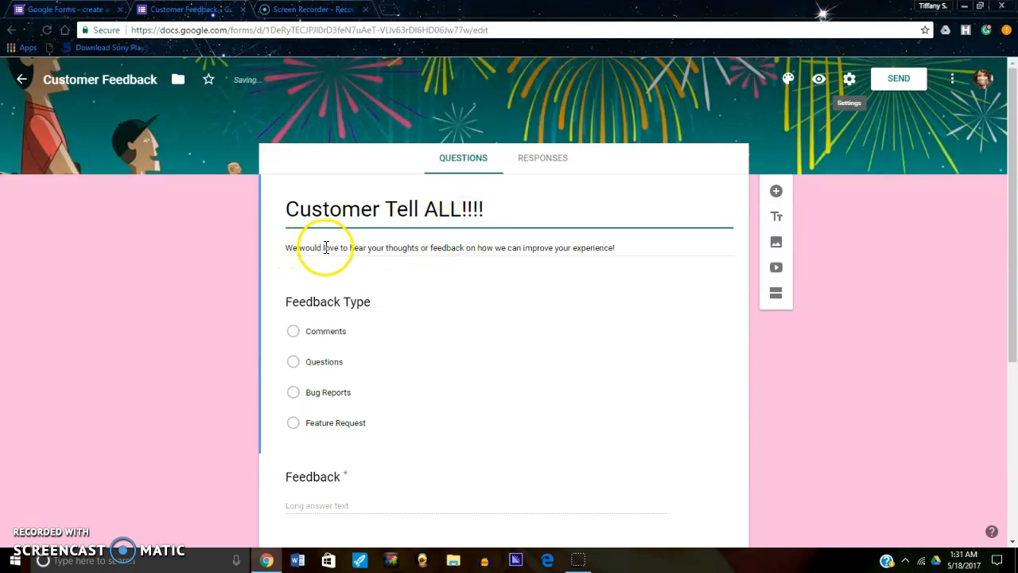
- Open the Feedback Type question for editing and view the available question types without changing its type
triple_click(383, 249)
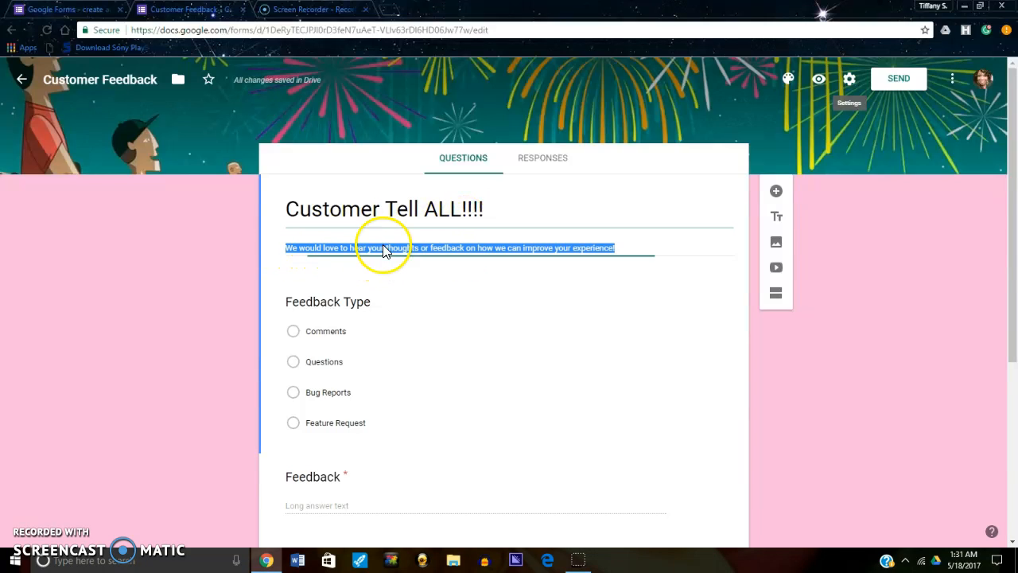
triple_click(318, 305)
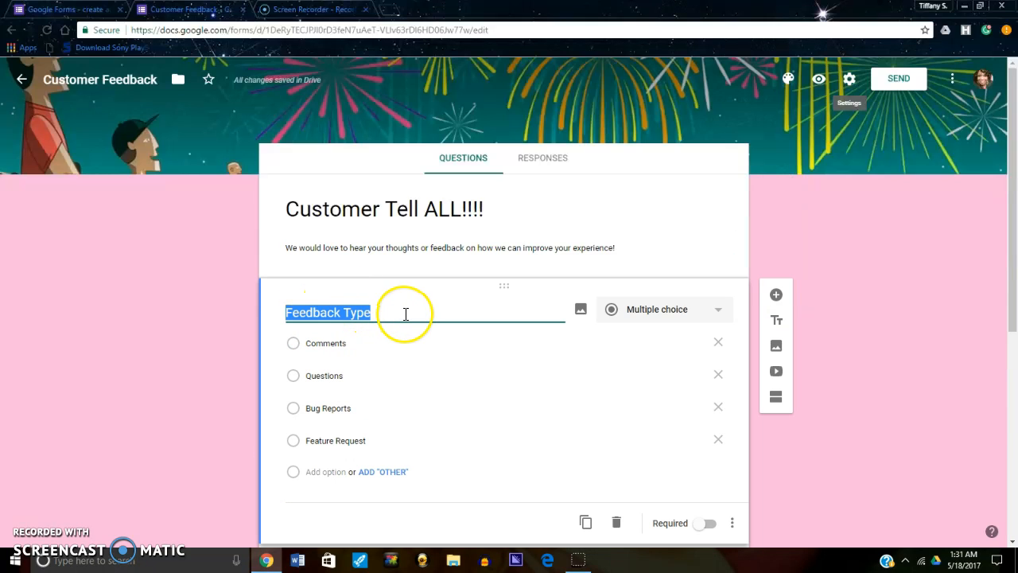
click(720, 312)
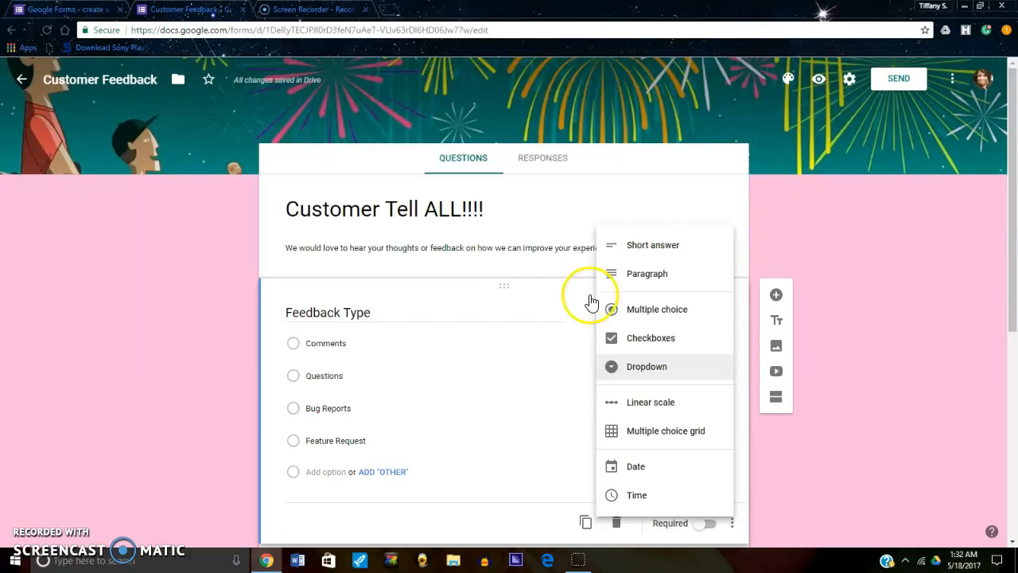
click(877, 83)
- Turn on collecting usernames in the form's sending options and close them without sending the form
click(876, 80)
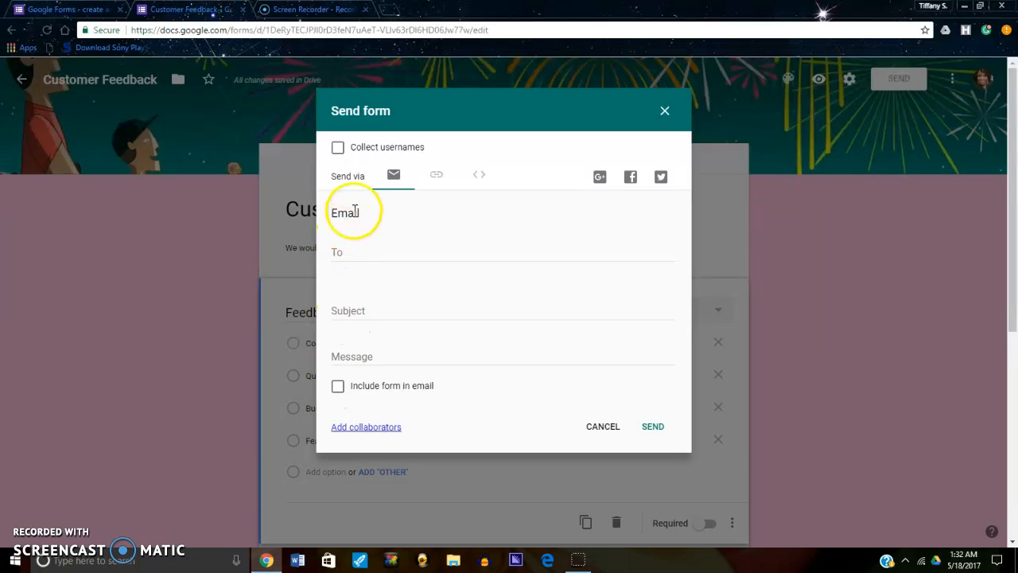
click(338, 148)
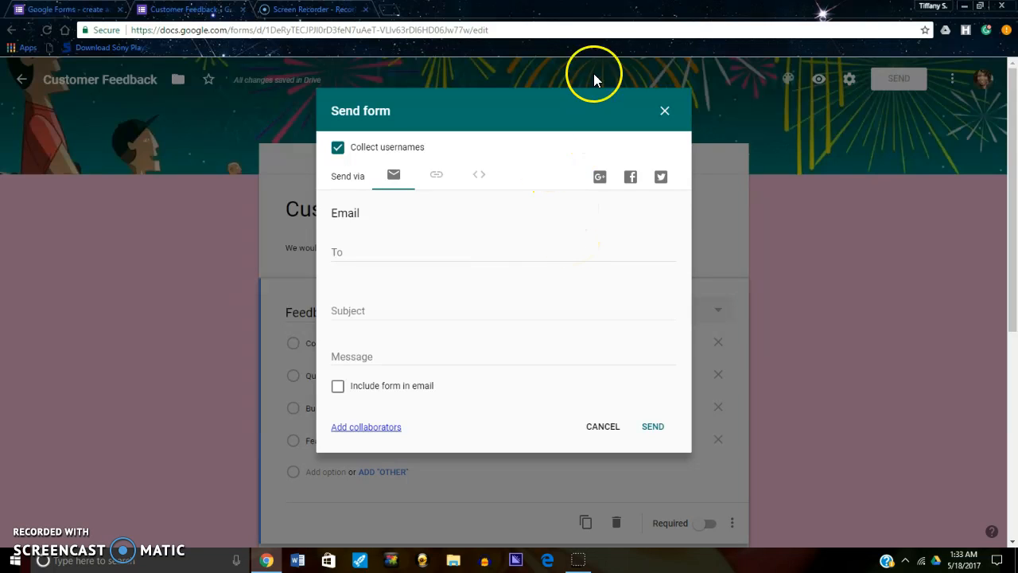
click(666, 112)
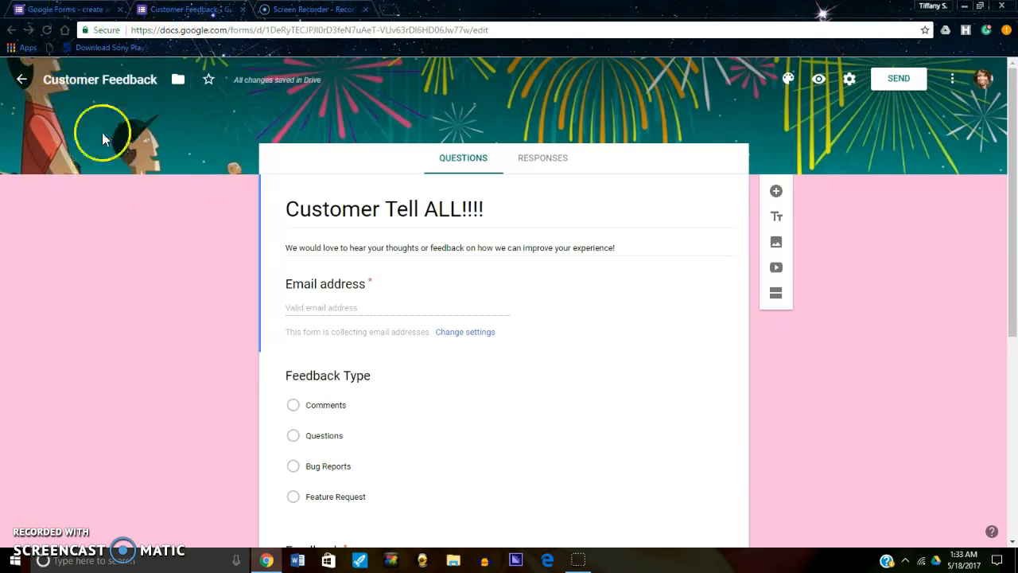
- Return to the Google Forms about page and go from it to the Google Slides about page
click(79, 11)
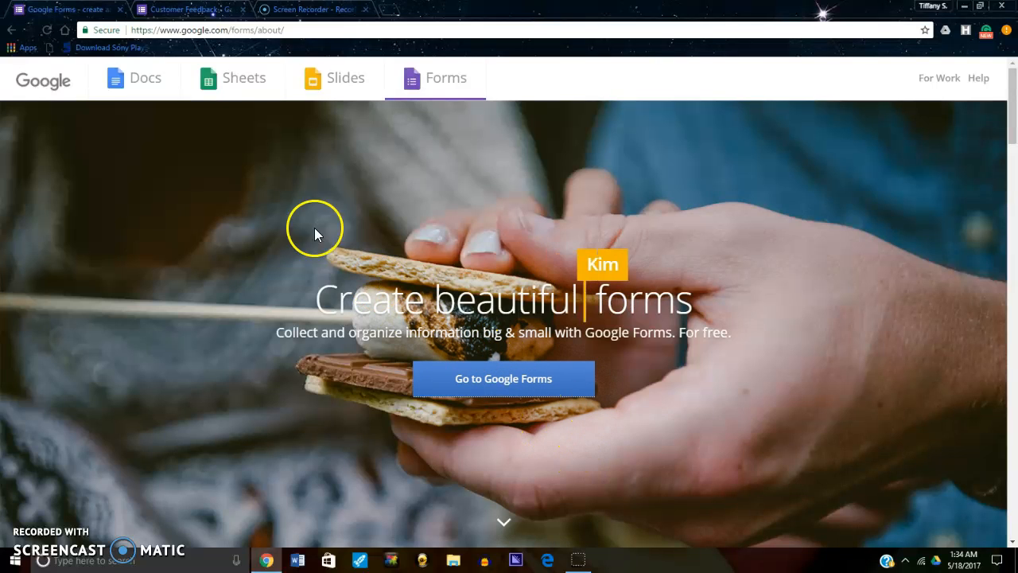
click(315, 85)
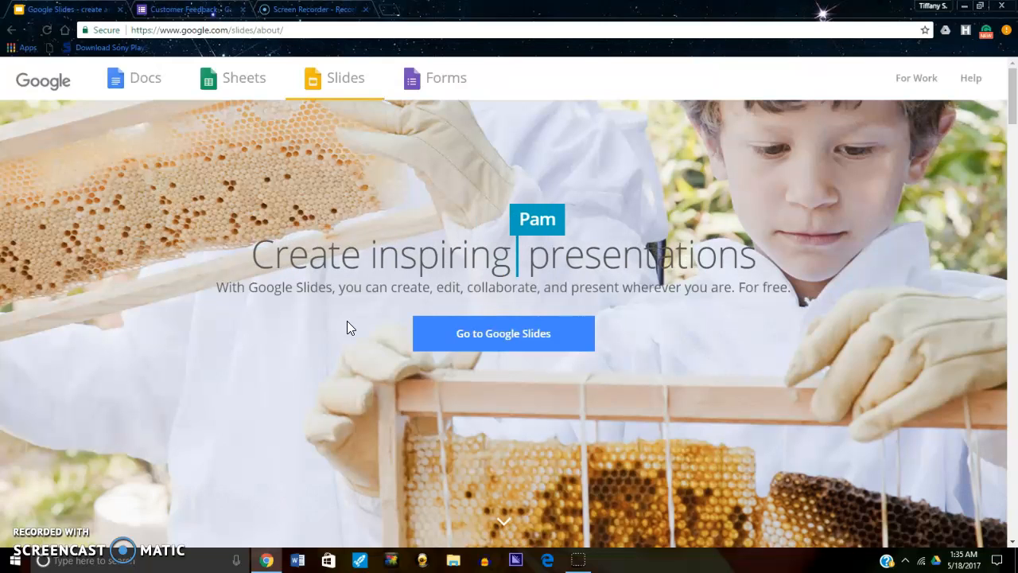
click(349, 222)
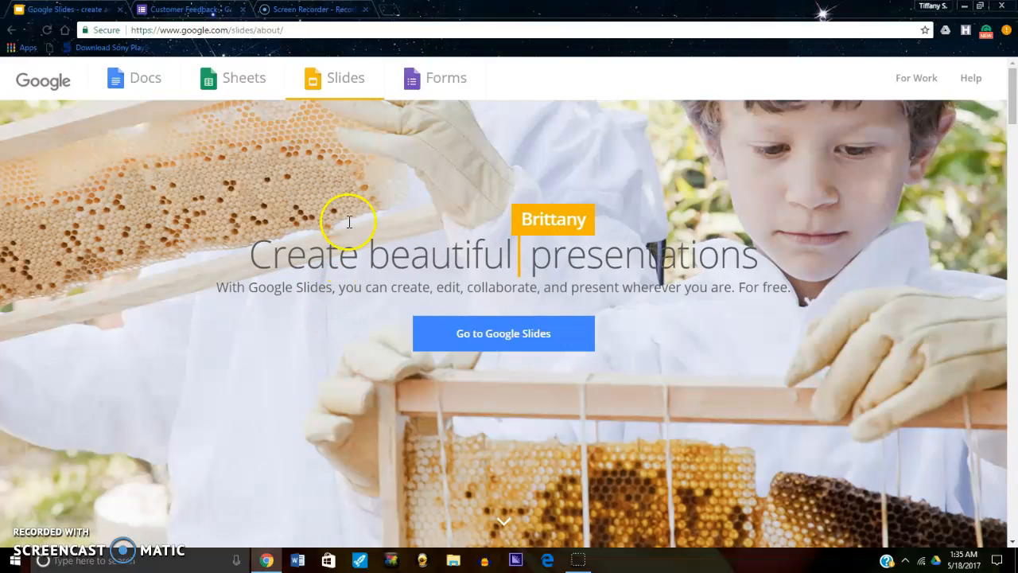